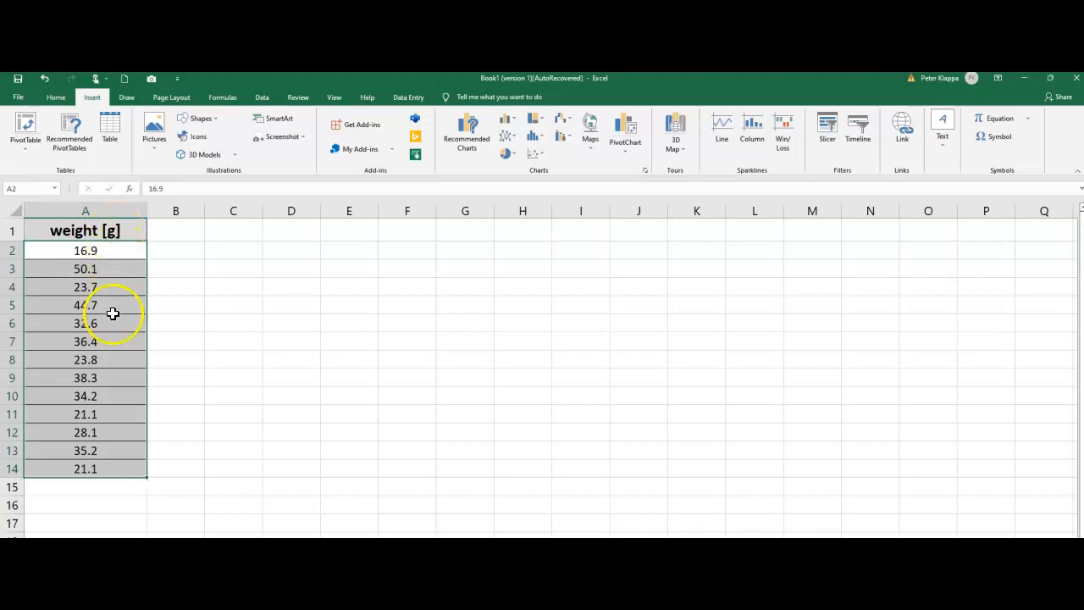
- Insert a Box and Whisker chart of the weights in A2:A14 and move it up so it starts at row 1
left_click(172, 448)
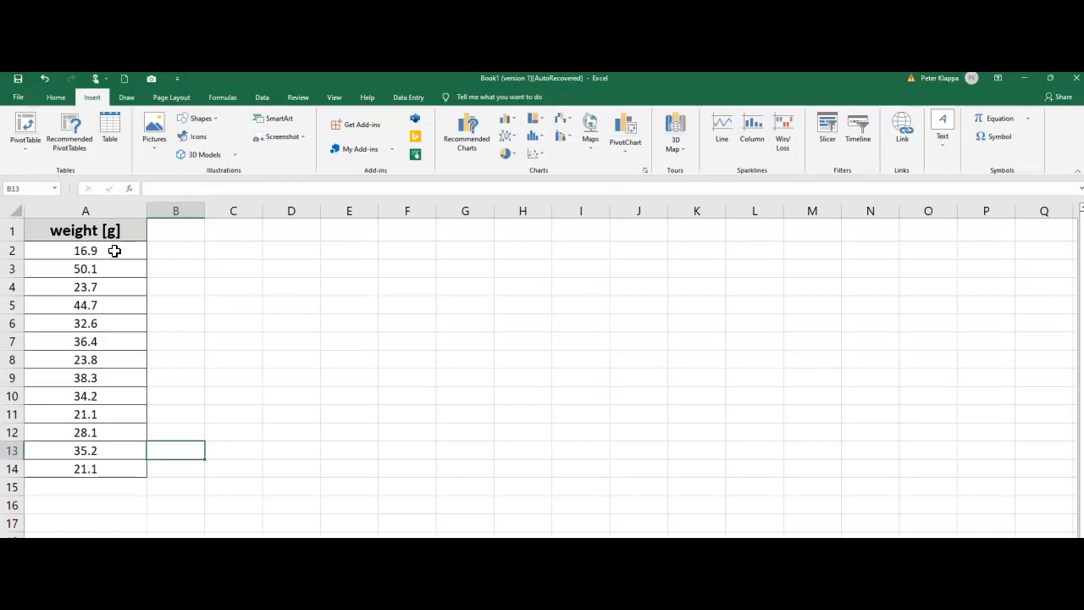
left_click_drag(115, 250, 121, 467)
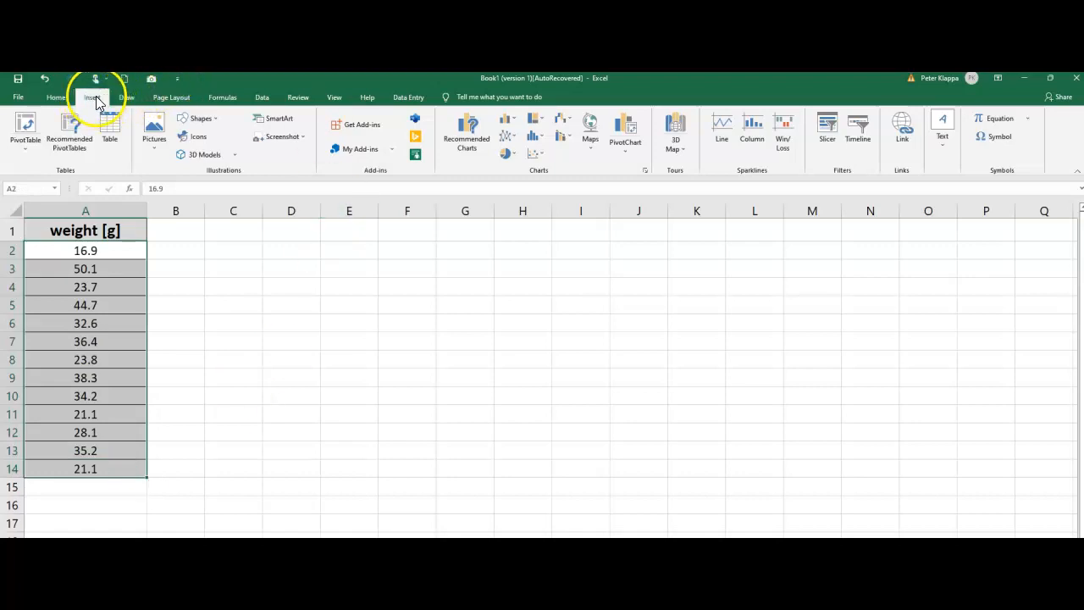
left_click(542, 140)
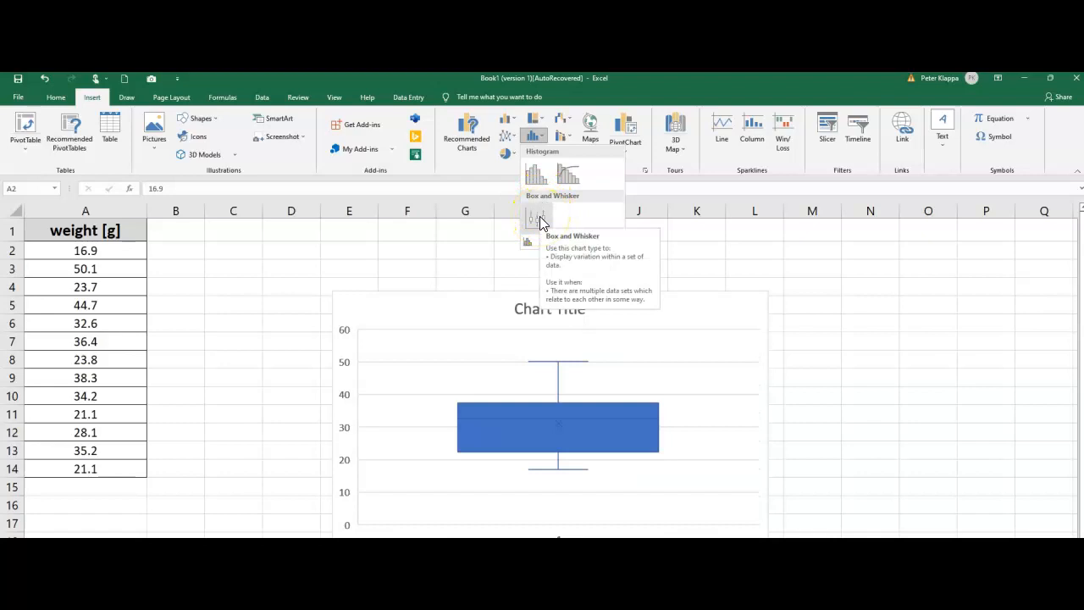
left_click(538, 219)
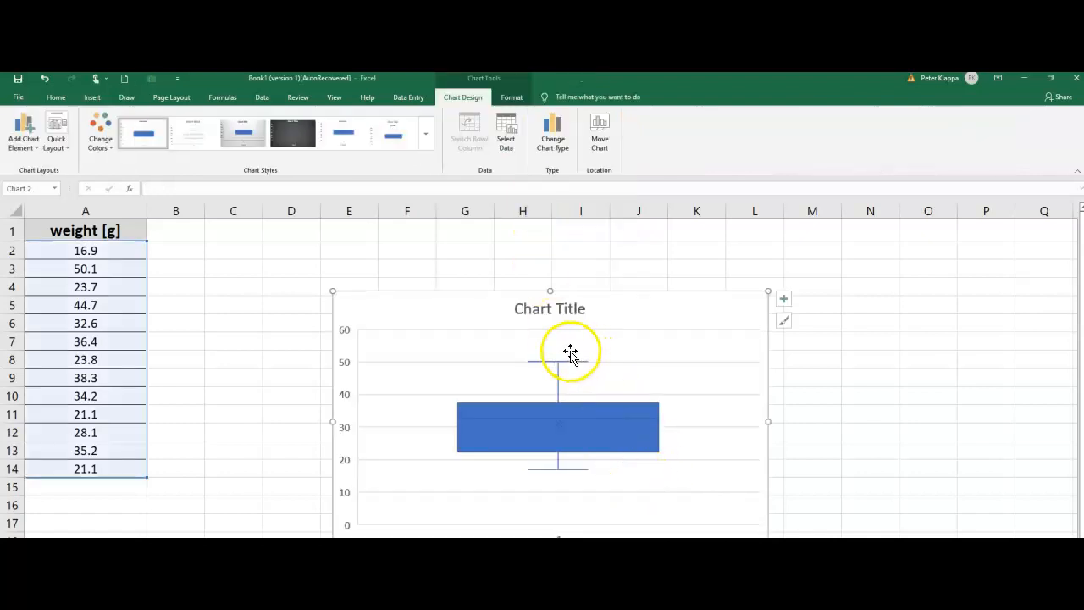
left_click_drag(471, 316, 464, 251)
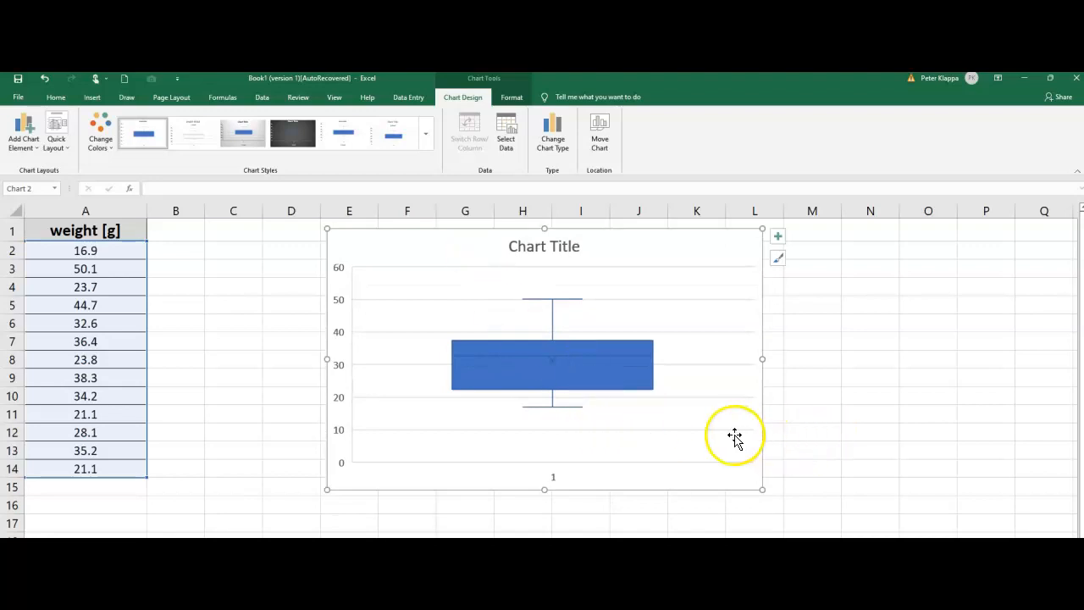
- Fill the box of the box-and-whisker series with white
left_click(574, 374)
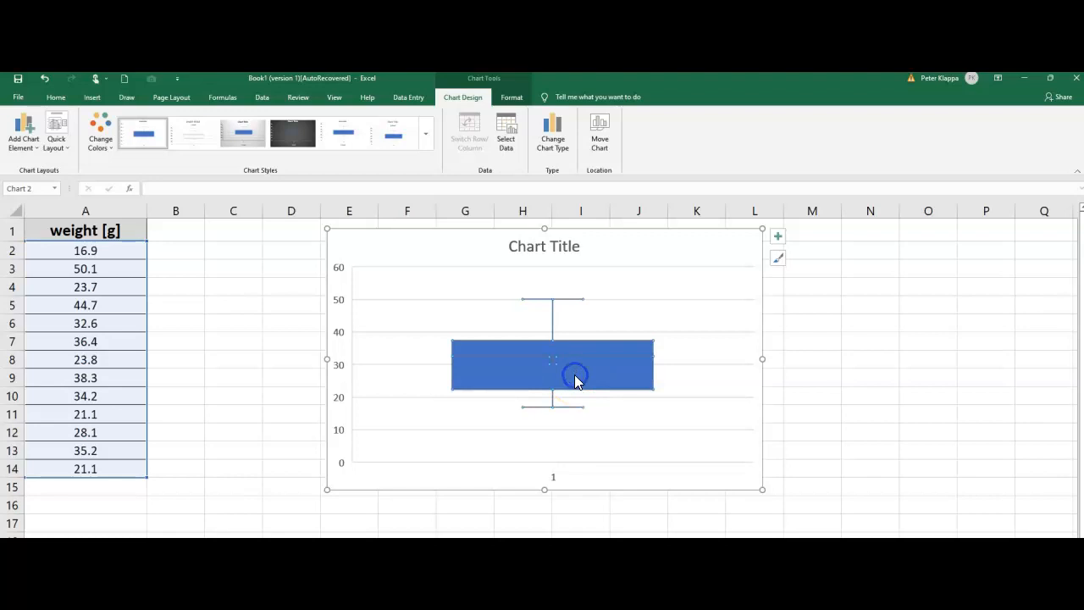
double_click(574, 374)
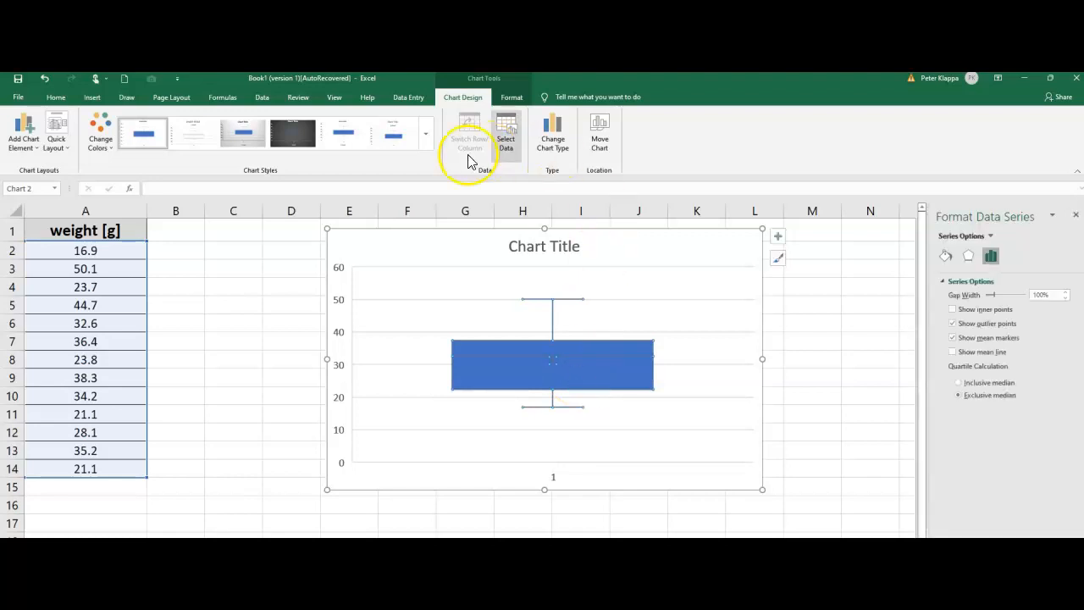
left_click(58, 99)
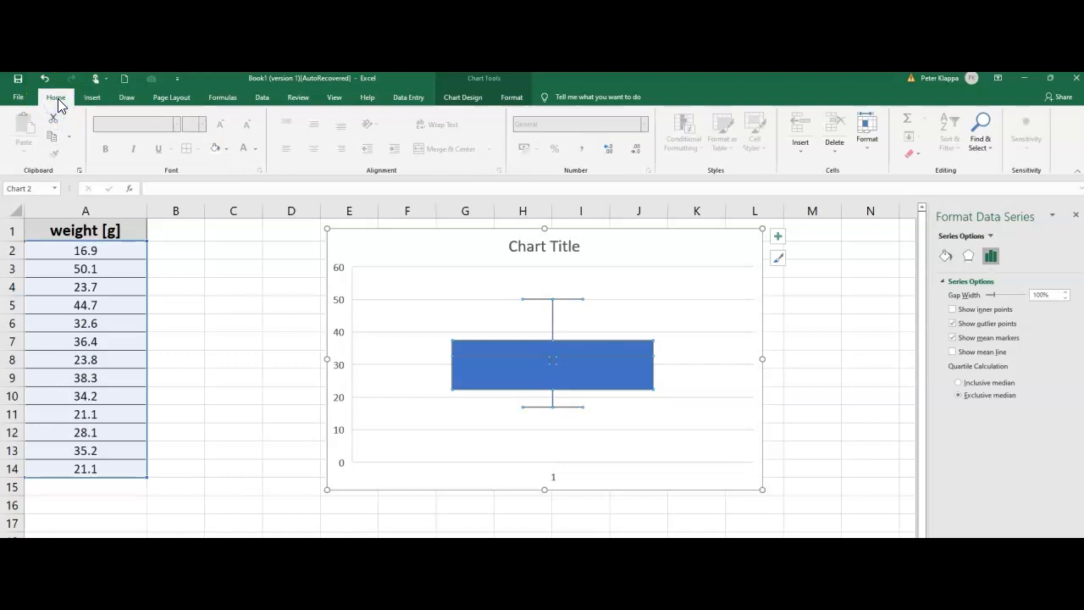
left_click(502, 380)
left_click(226, 151)
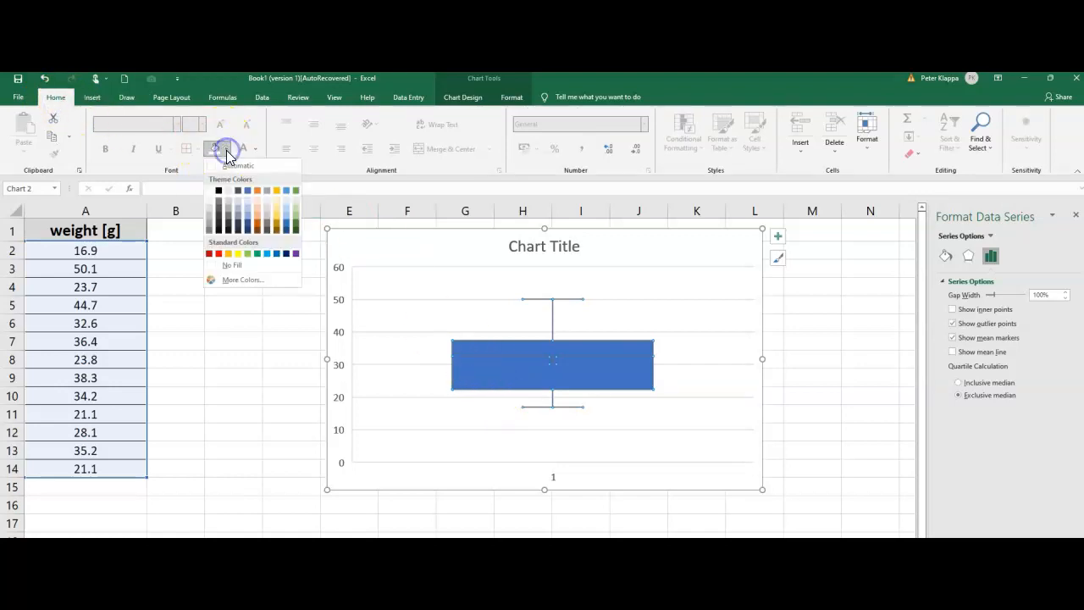
left_click(210, 192)
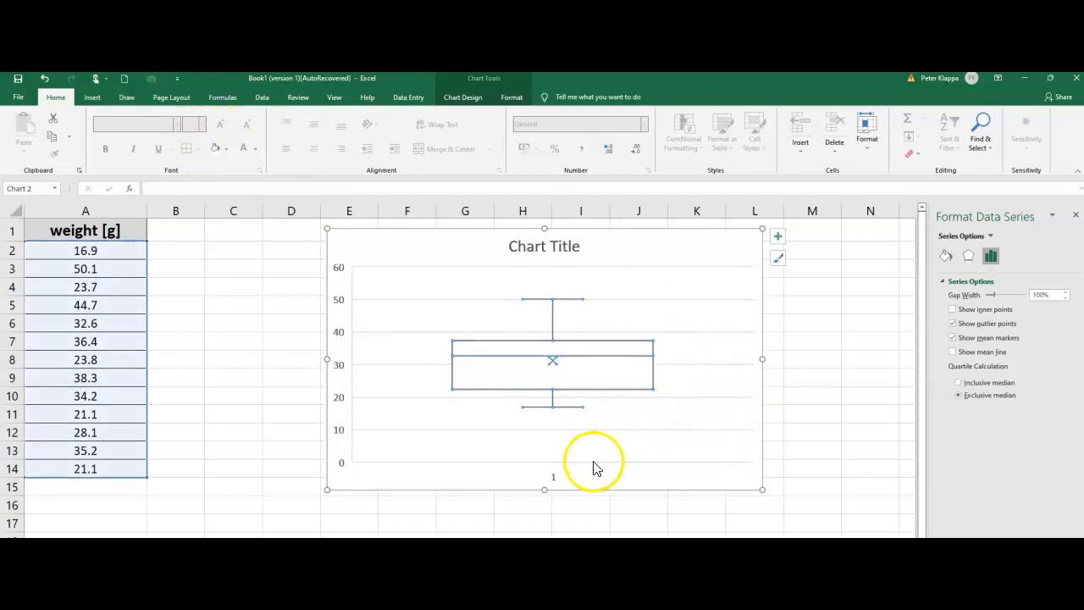
- Hide the chart's primary horizontal axis, keeping the primary vertical axis
left_click(552, 477)
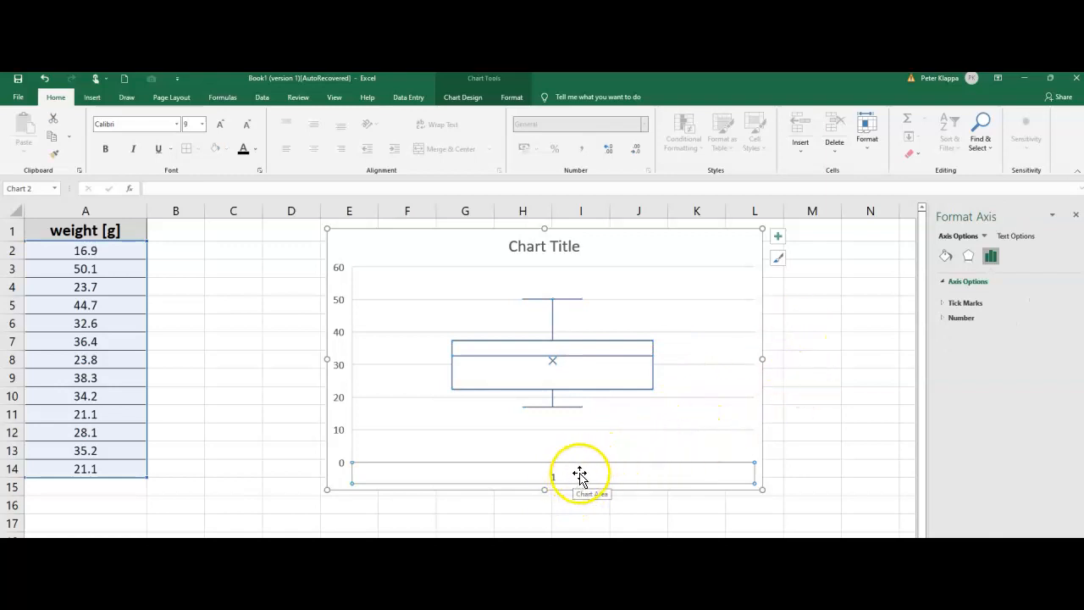
left_click(777, 236)
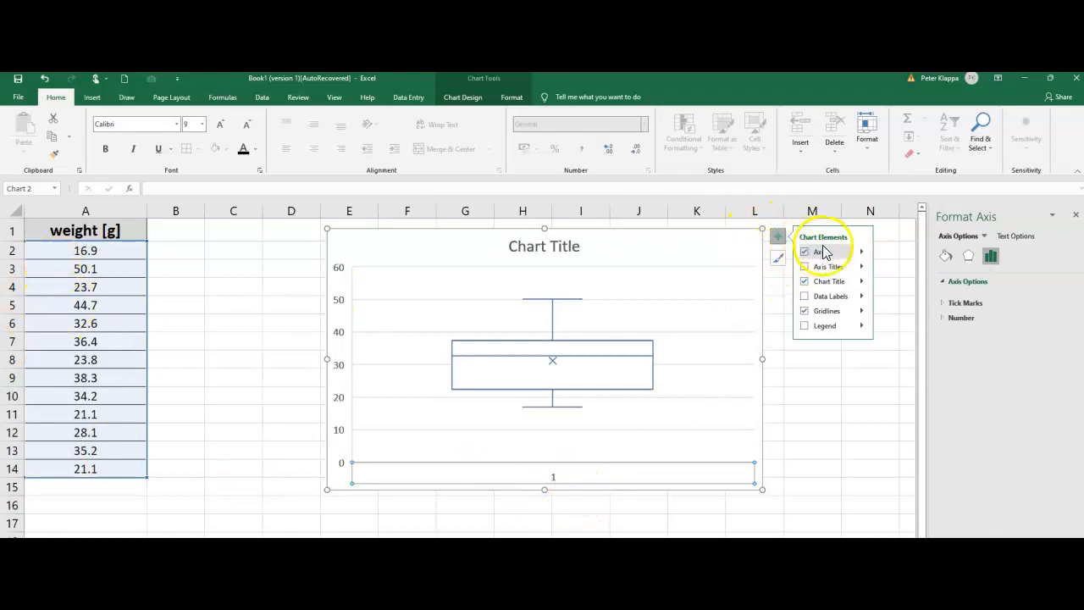
left_click(861, 251)
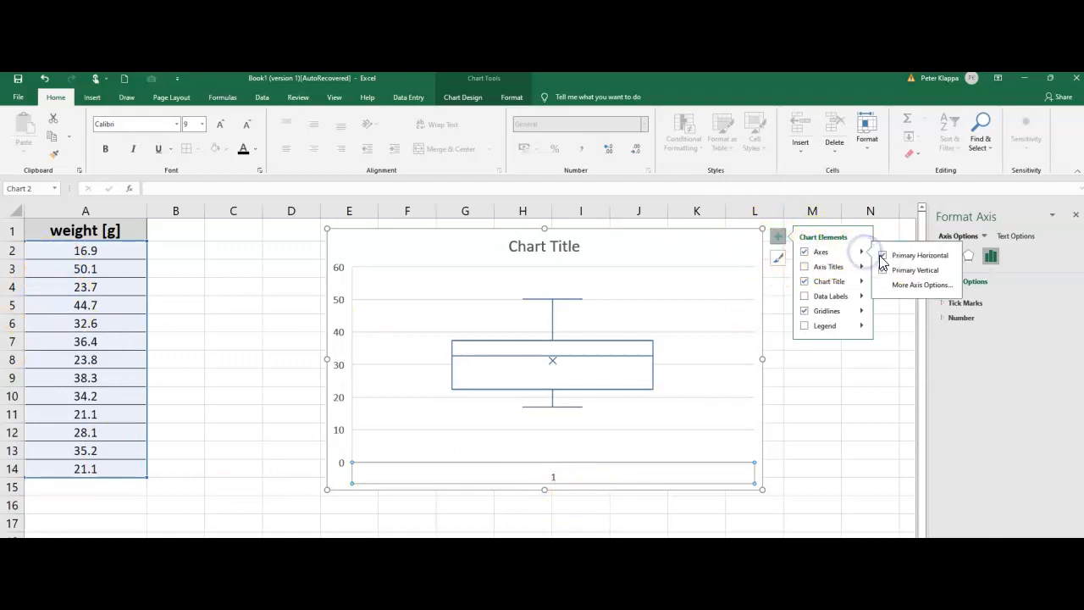
left_click(882, 255)
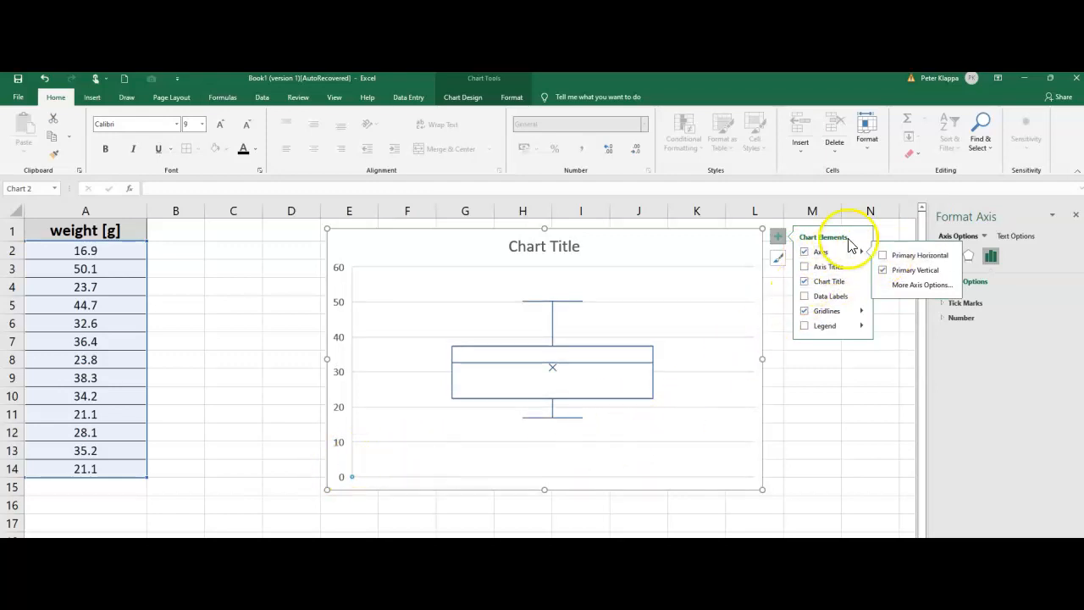
- Add axis titles to the chart and delete the horizontal one
left_click(805, 267)
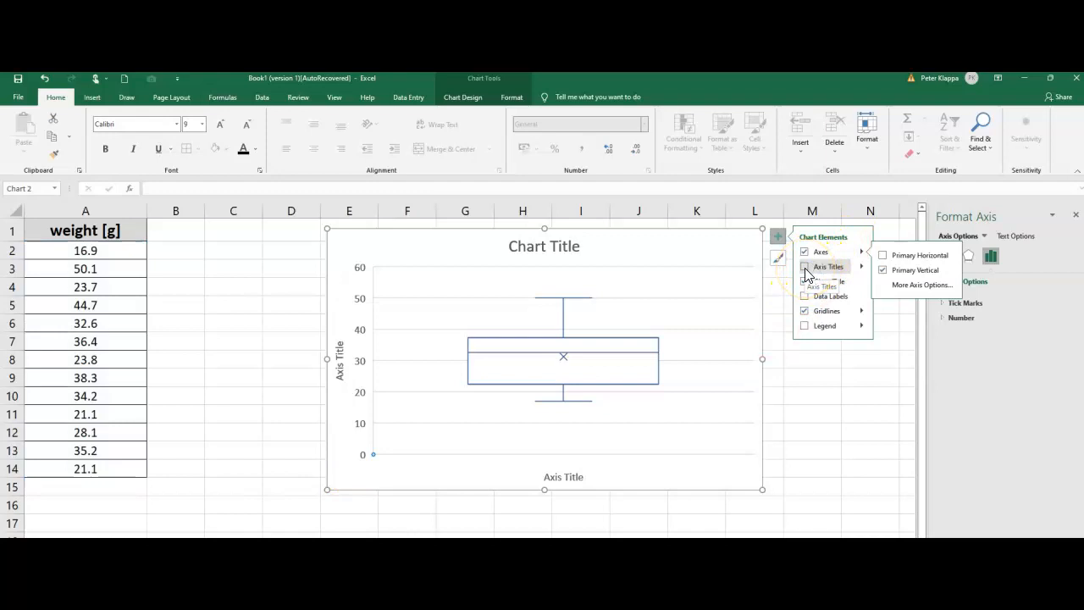
left_click(569, 479)
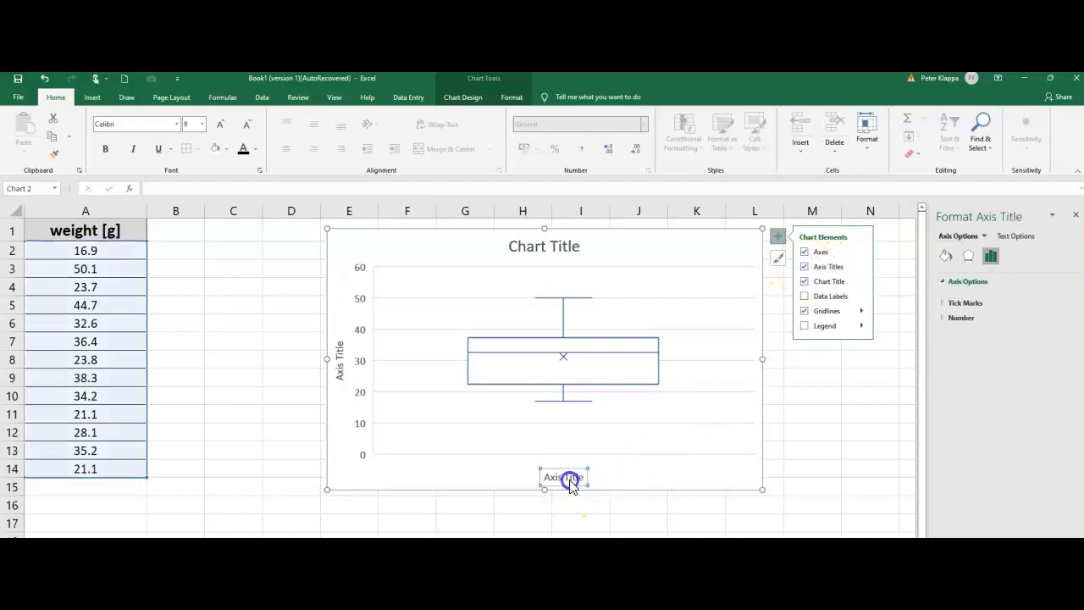
key("Delete")
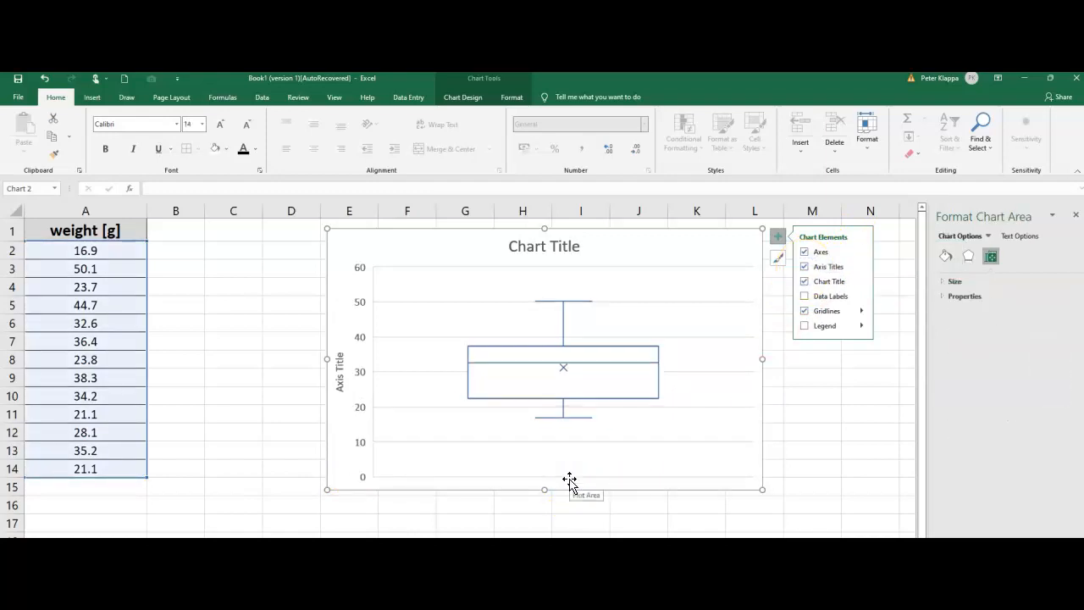
- Change the vertical axis title to "weight [g]"
left_click(344, 387)
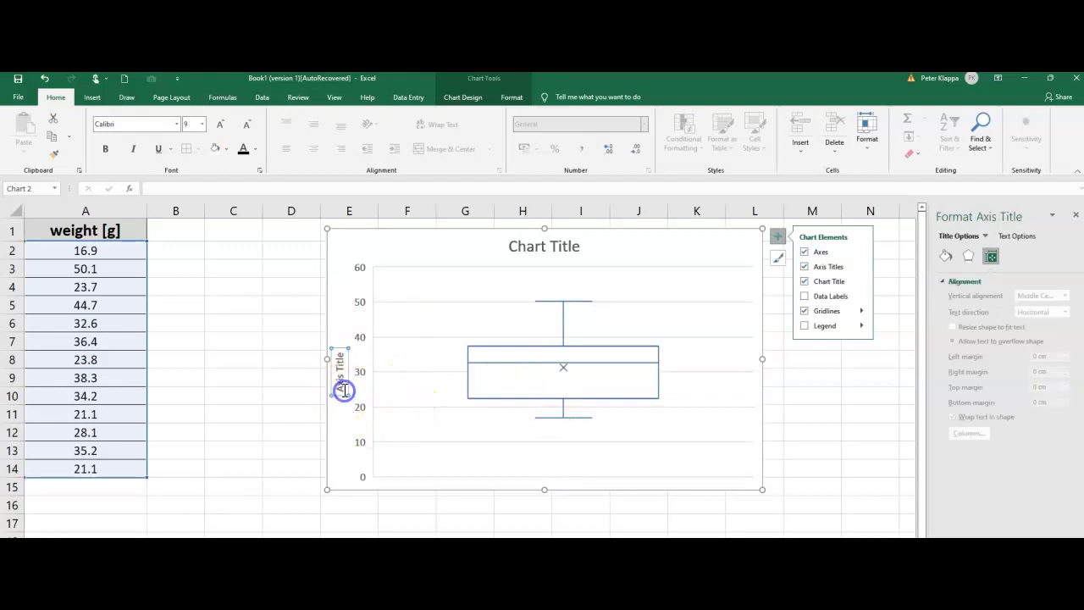
left_click_drag(344, 389, 347, 356)
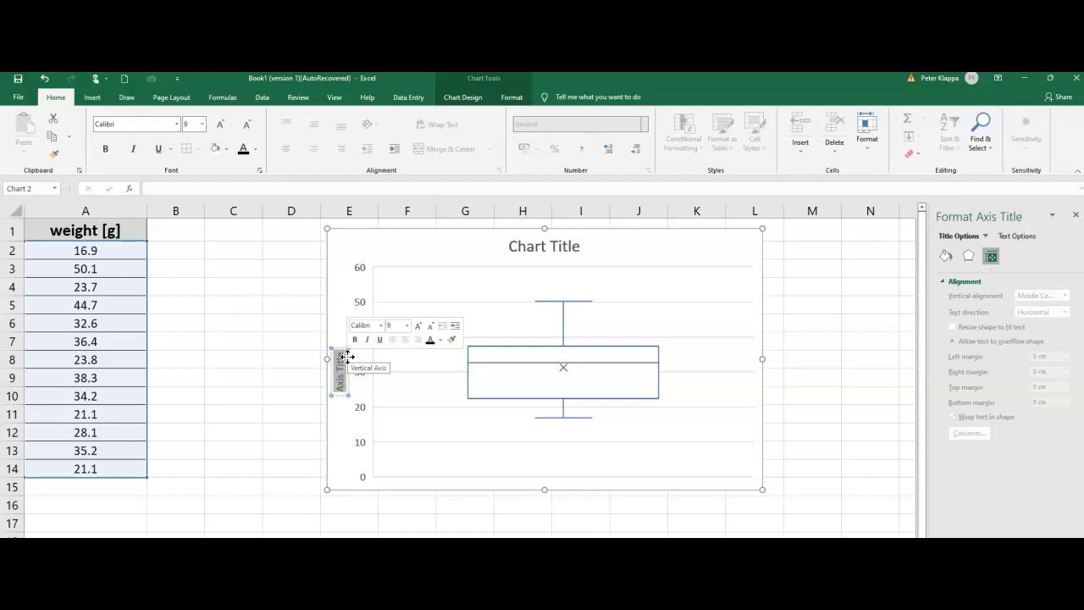
type("weigh")
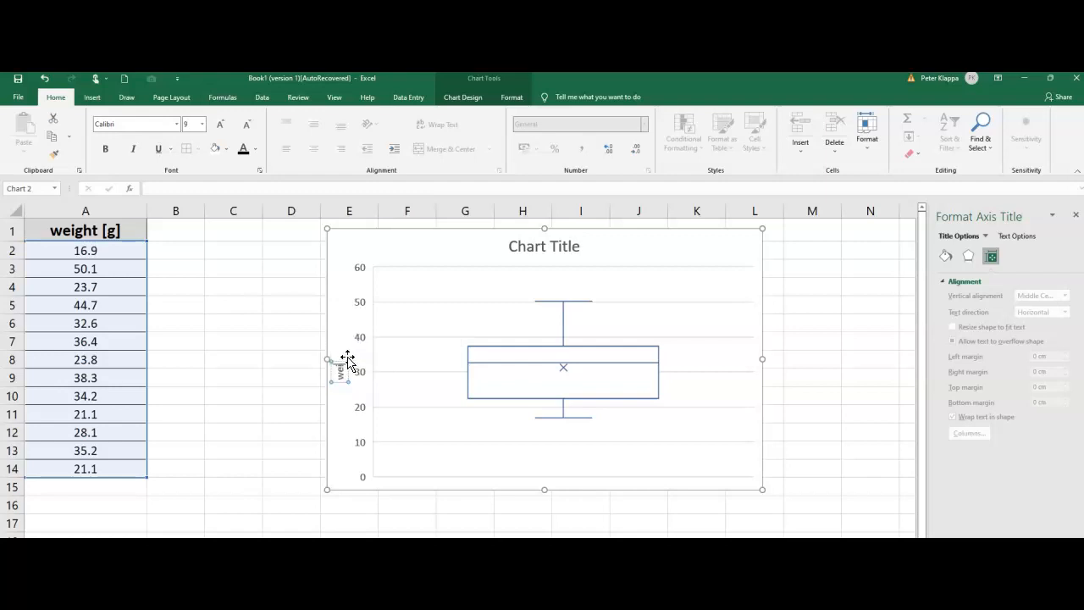
type("t [g")
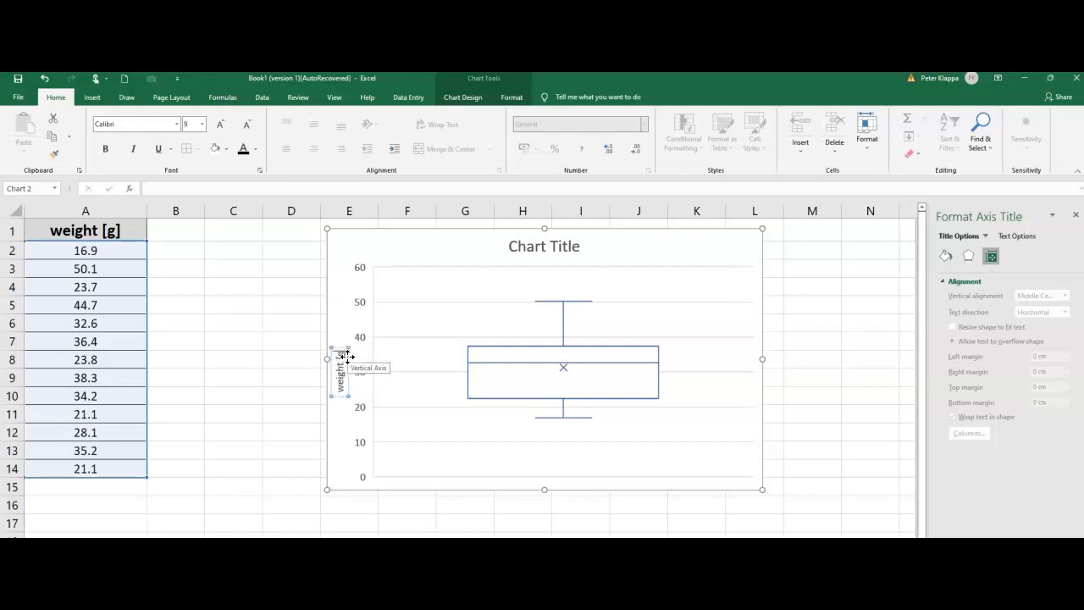
type("]")
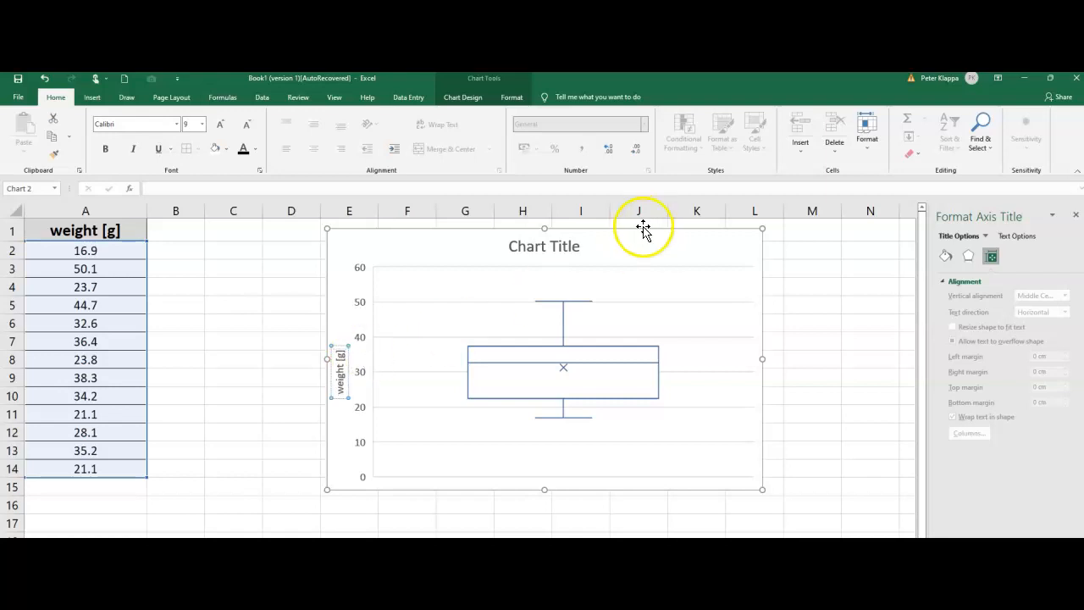
- Change the chart title to "Box-and-whisker plot" and deselect the chart
left_click(582, 246)
left_click(574, 249)
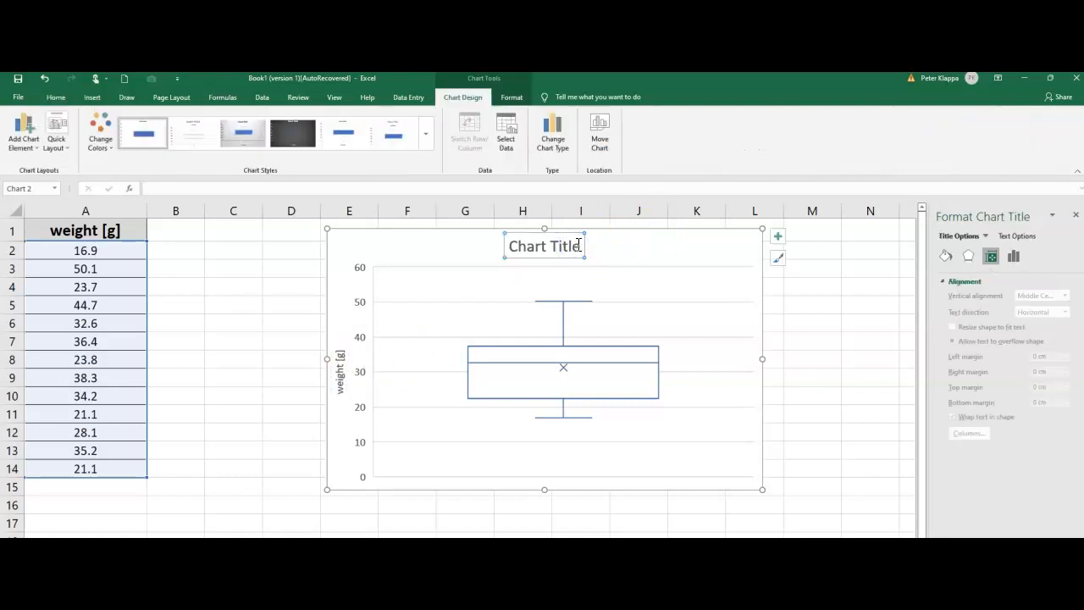
left_click_drag(577, 246, 506, 249)
type("Box-and")
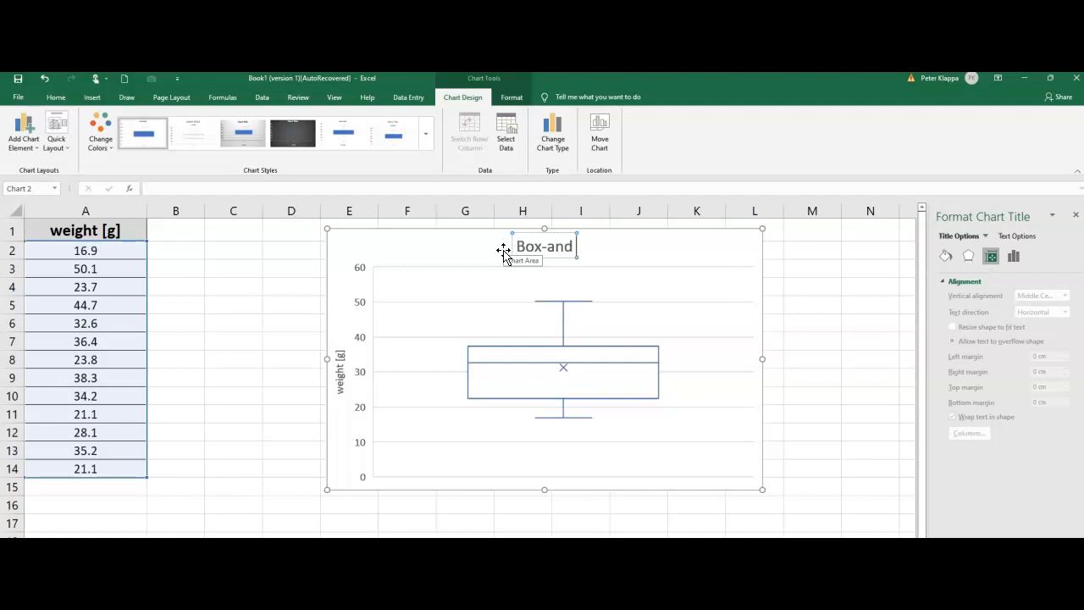
type("-whisker plot")
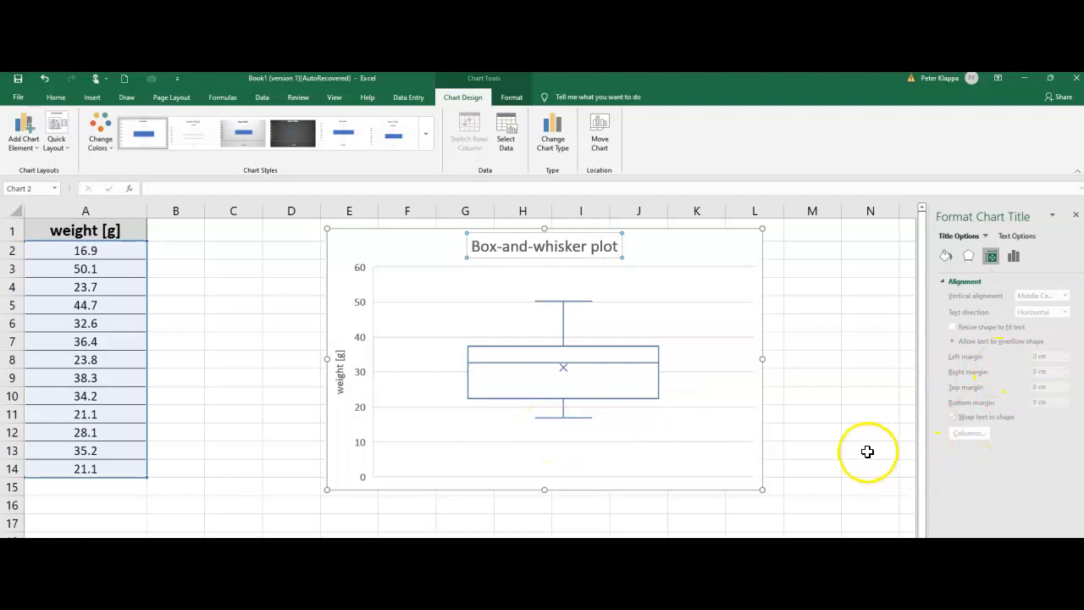
left_click(850, 448)
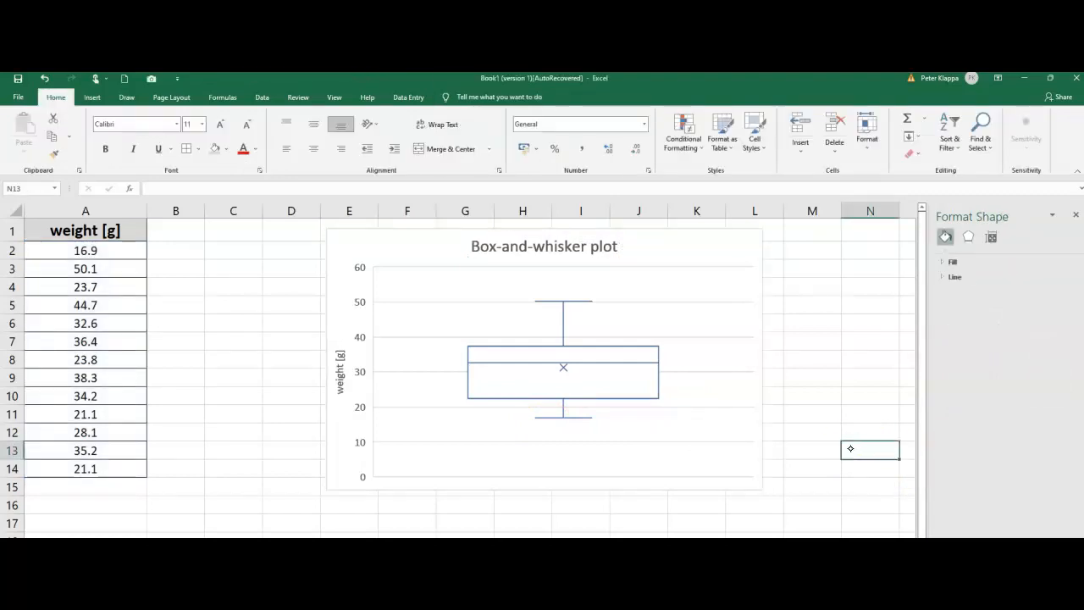
- Draw black pen brackets beside the plot's four quartile ranges and label them 1st, 2nd, 3rd and 4th from the lower whisker upward
key("alt+j")
key("i")
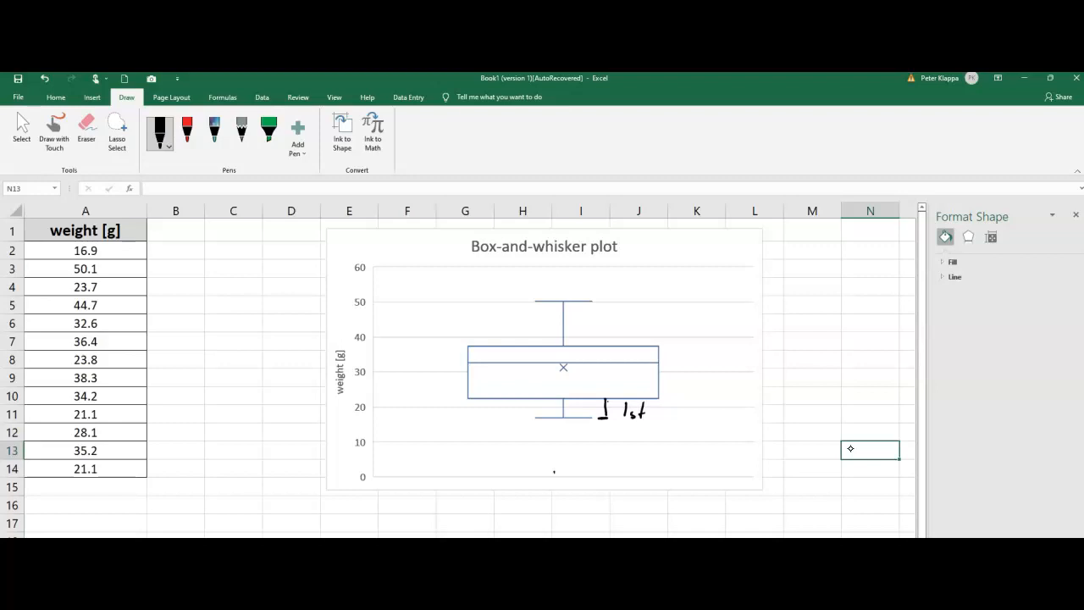
mouse_move(678, 372)
left_mouse_down()
mouse_move(678, 395)
mouse_move(723, 386)
left_mouse_up()
left_click_drag(678, 344, 699, 356)
left_click_drag(675, 302, 675, 342)
left_click_drag(693, 302, 714, 307)
left_click_drag(715, 302, 721, 319)
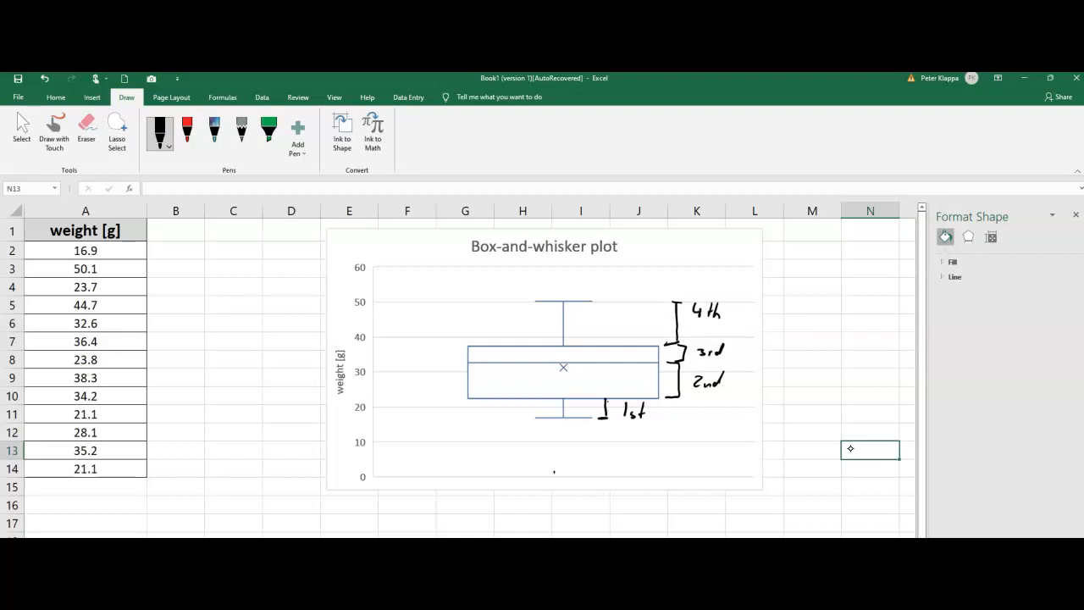
- Handwrite "median" with an arrow to the median line, then circle the X marker and label it "mean"
mouse_move(435, 362)
left_mouse_down()
mouse_move(454, 361)
mouse_move(416, 345)
mouse_move(423, 334)
mouse_move(432, 346)
left_mouse_up()
mouse_move(561, 375)
left_mouse_down()
mouse_move(574, 369)
mouse_move(562, 357)
mouse_move(565, 386)
mouse_move(575, 381)
left_mouse_up()
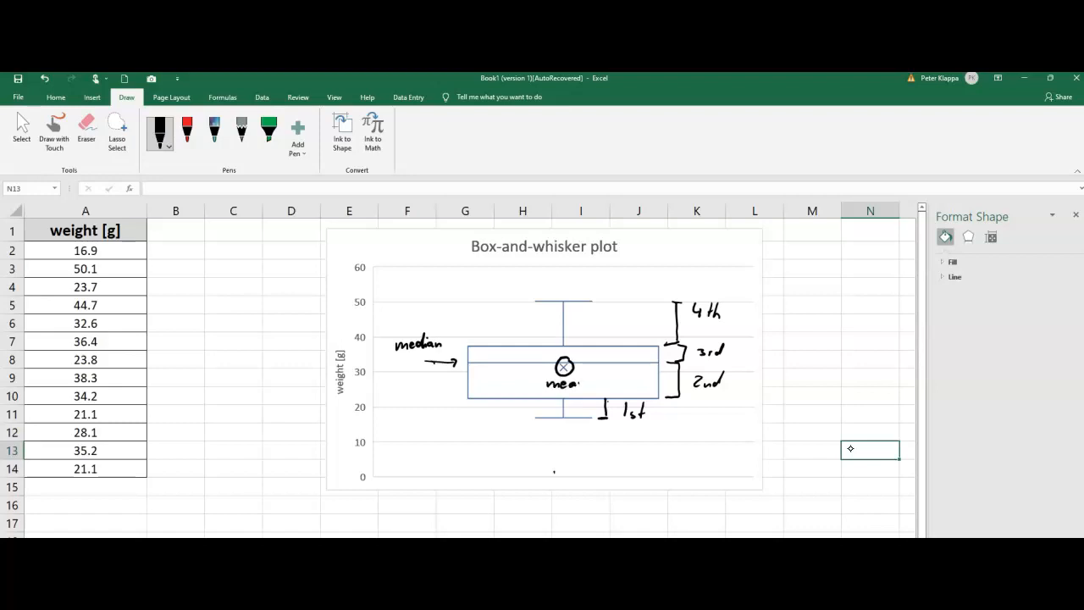